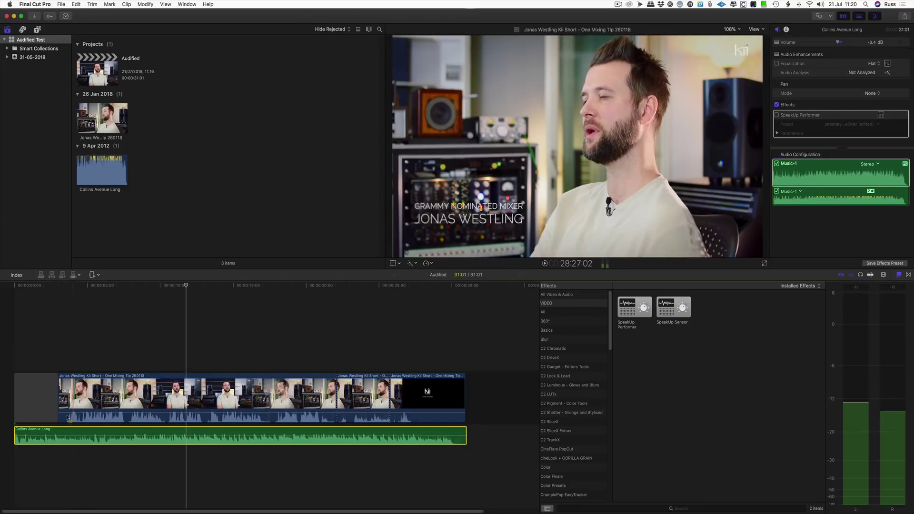
# Manually duck the Collins Avenue Long music to -21.0 dB under the dialogue and shift the fade keyframes at both ends.
pyautogui.moveTo(66, 436); pyautogui.dragTo(417, 405)
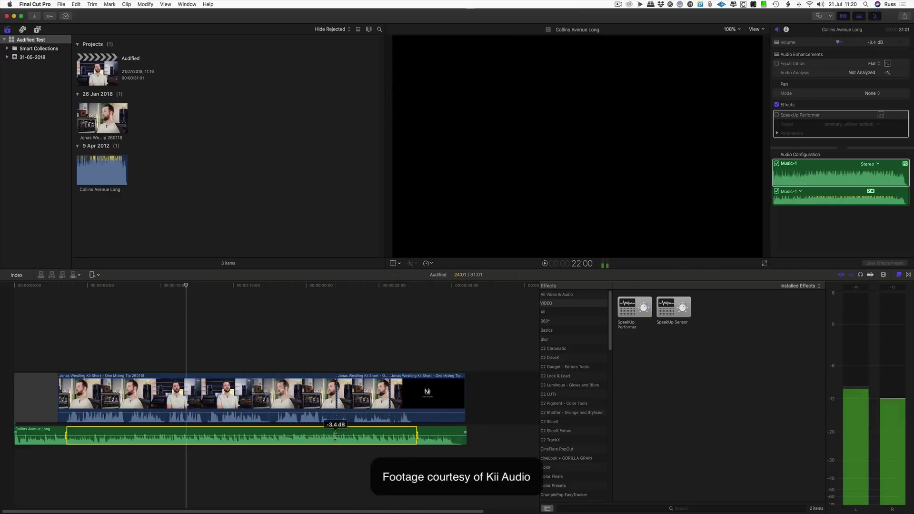
pyautogui.moveTo(342, 431); pyautogui.dragTo(335, 438)
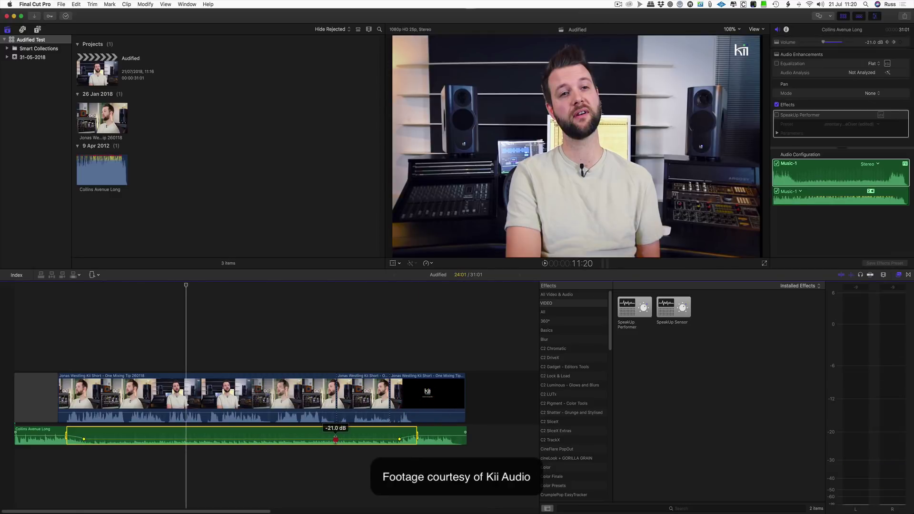
pyautogui.click(78, 440)
pyautogui.moveTo(79, 440); pyautogui.dragTo(71, 439)
pyautogui.moveTo(398, 439); pyautogui.dragTo(388, 439)
pyautogui.click(369, 431)
pyautogui.moveTo(388, 439); pyautogui.dragTo(418, 436)
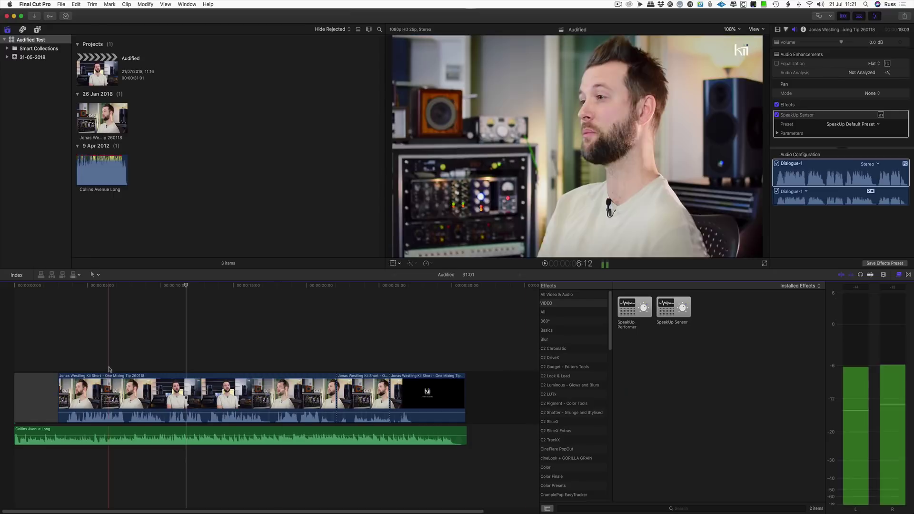
# Select the first dialogue clip and open the interface of its SpeakUp Sensor effect.
pyautogui.click(171, 383)
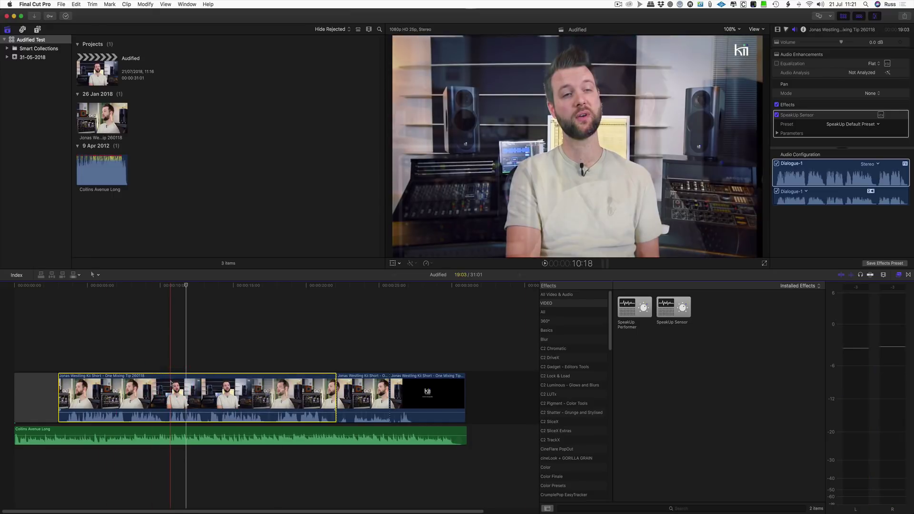
pyautogui.press('space')
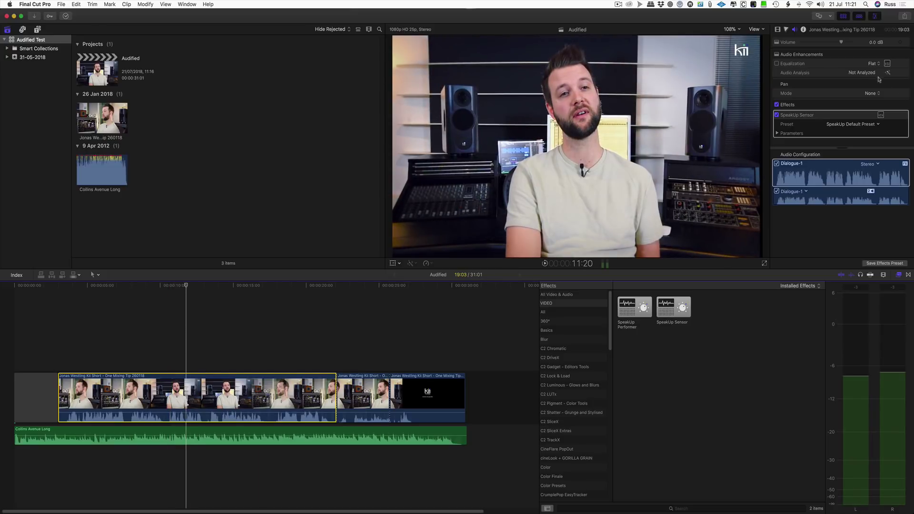
pyautogui.click(881, 116)
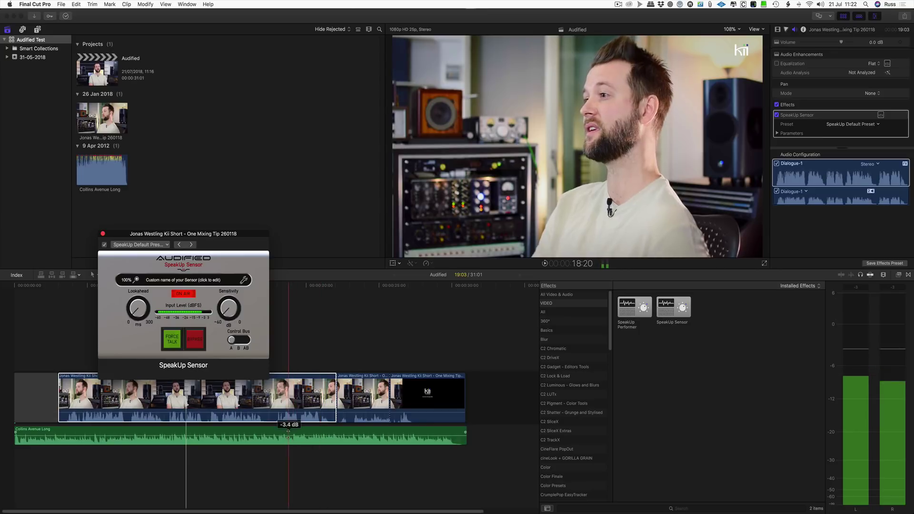
# Enable SpeakUp Performer on the Collins Avenue Long music clip, open its interface and stack it above the Sensor window.
pyautogui.click(290, 433)
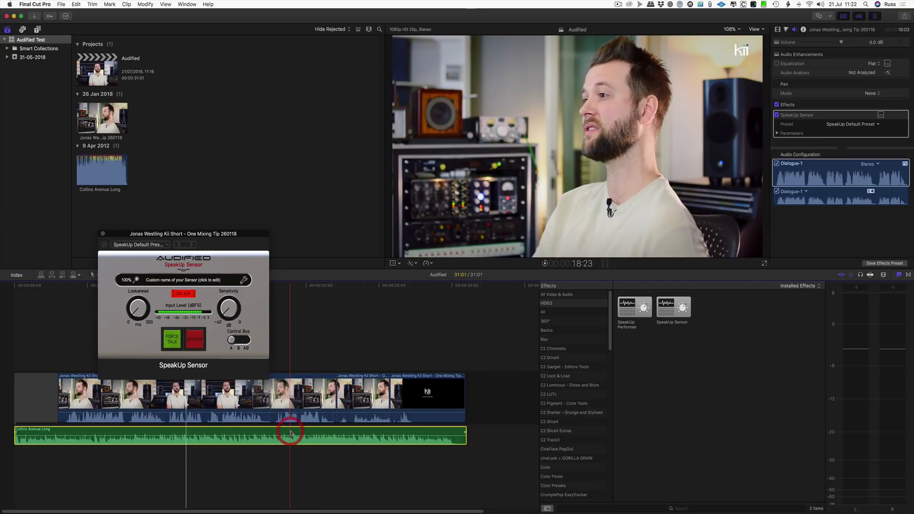
pyautogui.click(777, 115)
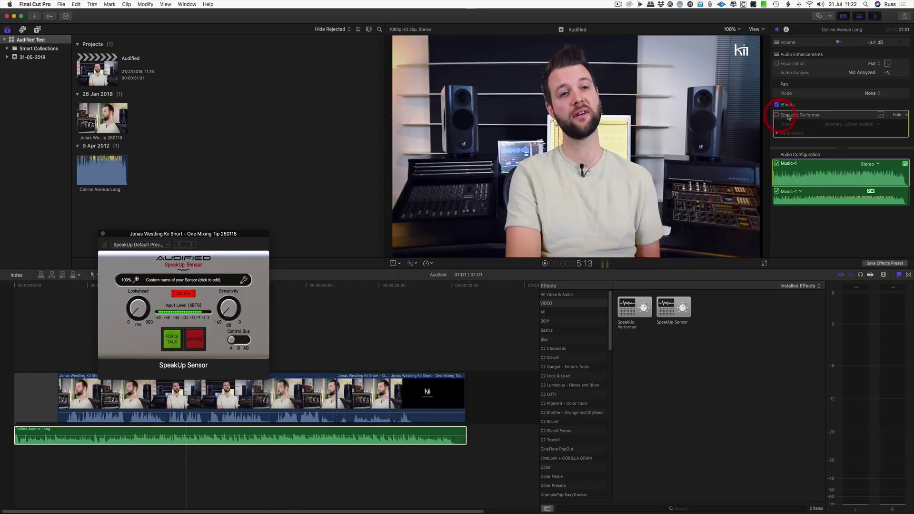
pyautogui.click(777, 115)
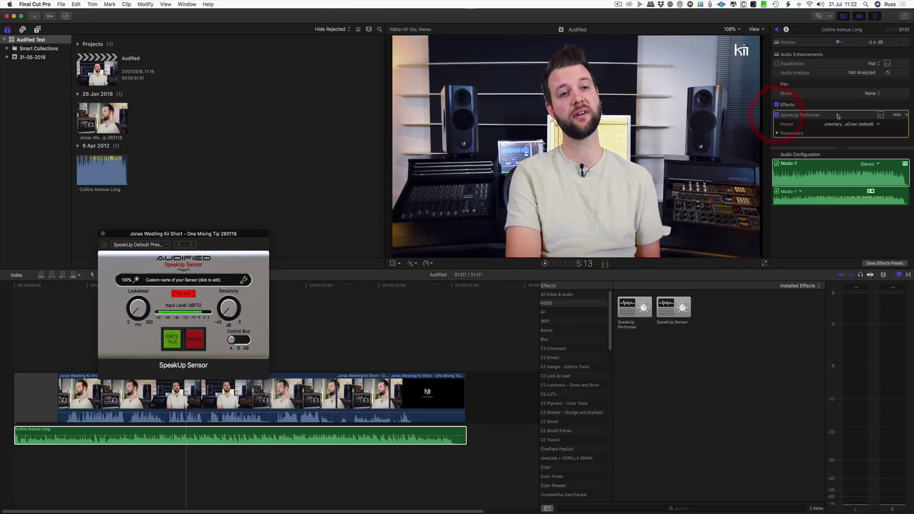
pyautogui.click(882, 116)
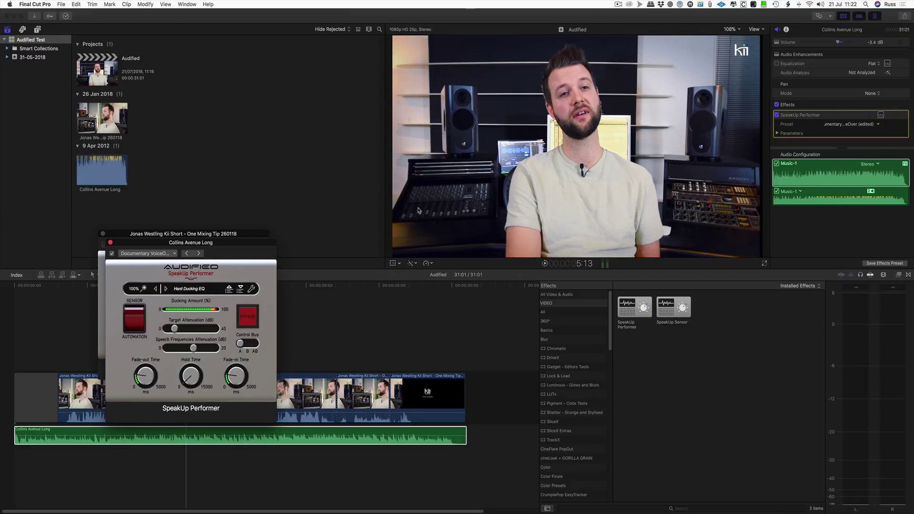
pyautogui.moveTo(254, 246); pyautogui.dragTo(340, 59)
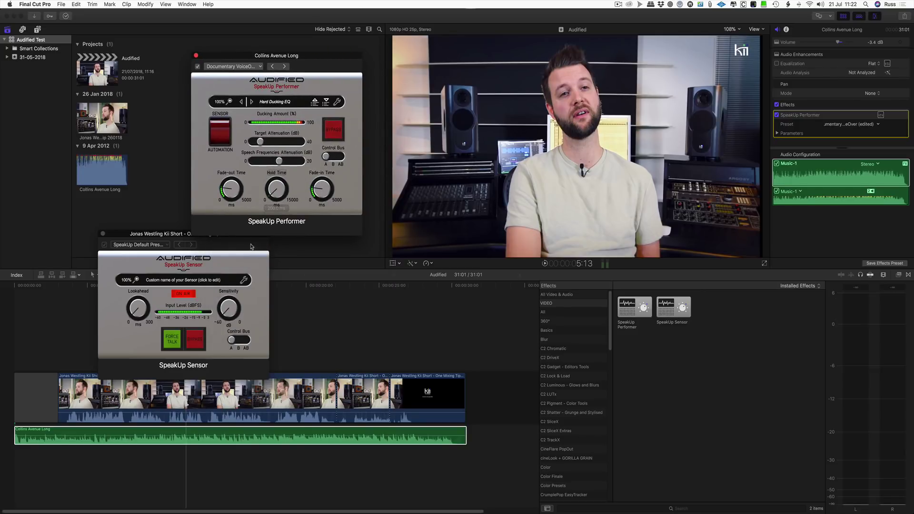
pyautogui.moveTo(176, 238); pyautogui.dragTo(269, 227)
# Play the project from the start to check how the Sensor and Performer duck the music under the dialogue.
pyautogui.click(19, 300)
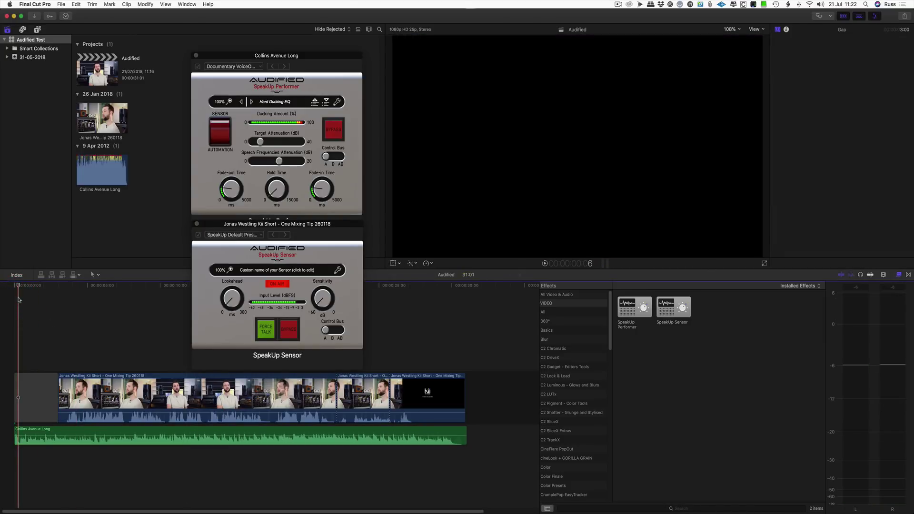
pyautogui.press('space')
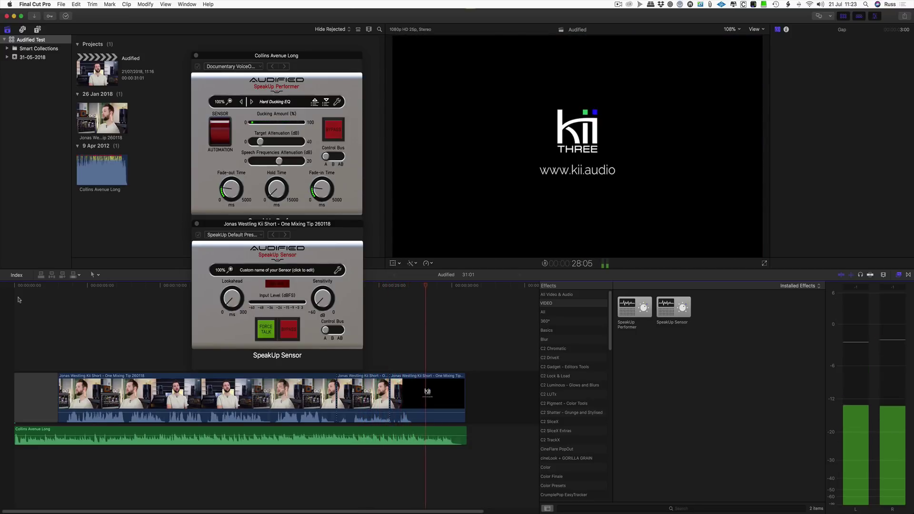
pyautogui.press('space')
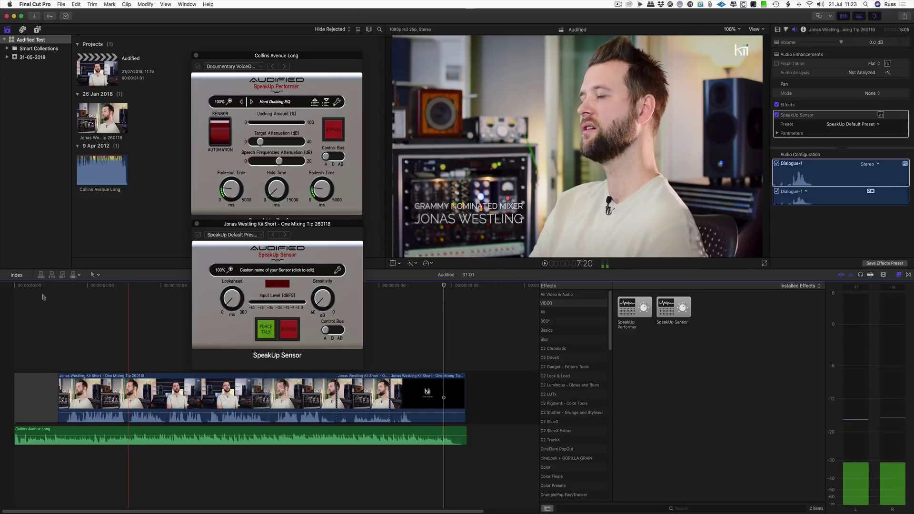
pyautogui.click(4, 292)
pyautogui.press('space')
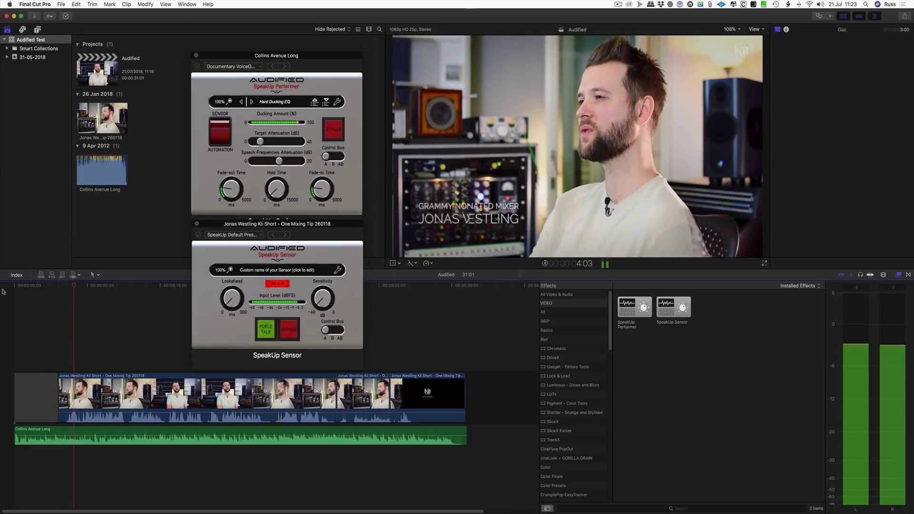
pyautogui.press('space')
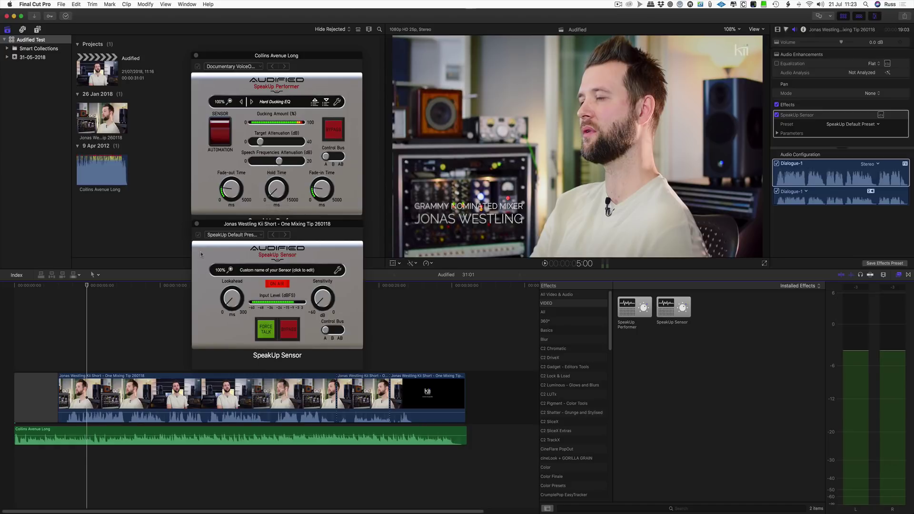
# Close the SpeakUp Sensor window and set the Performer's Target Attenuation to 7.9 dB during playback.
pyautogui.click(197, 223)
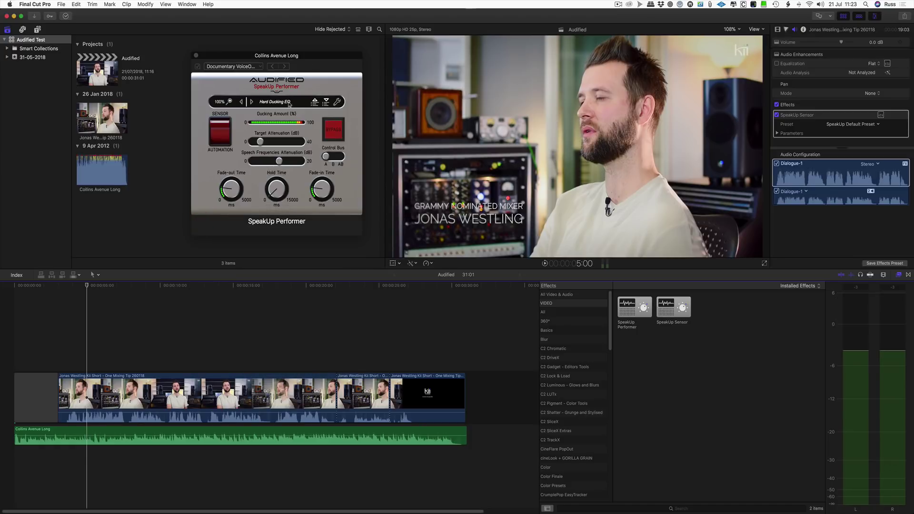
pyautogui.moveTo(314, 59); pyautogui.dragTo(295, 136)
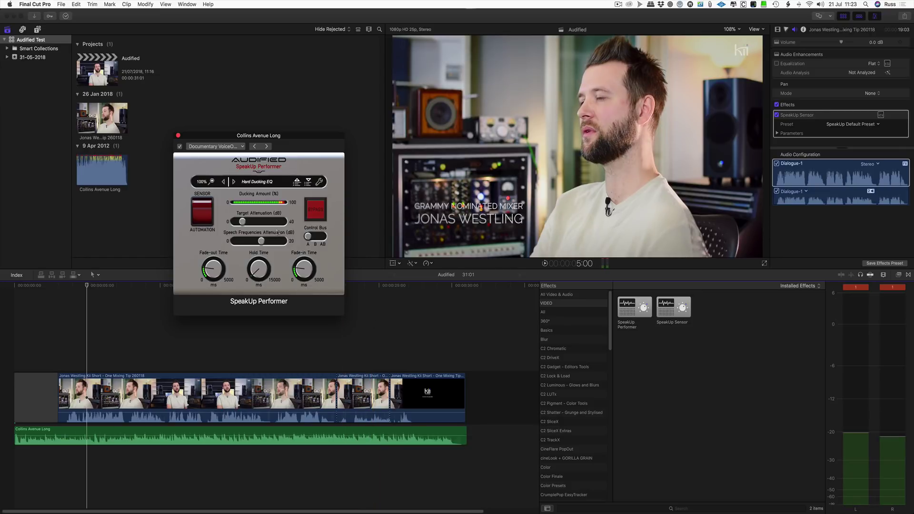
pyautogui.moveTo(244, 223)
pyautogui.press('space')
pyautogui.moveTo(242, 222)
pyautogui.mouseDown()
pyautogui.moveTo(229, 225)
pyautogui.moveTo(269, 225)
pyautogui.moveTo(234, 227)
pyautogui.moveTo(244, 225)
pyautogui.mouseUp()
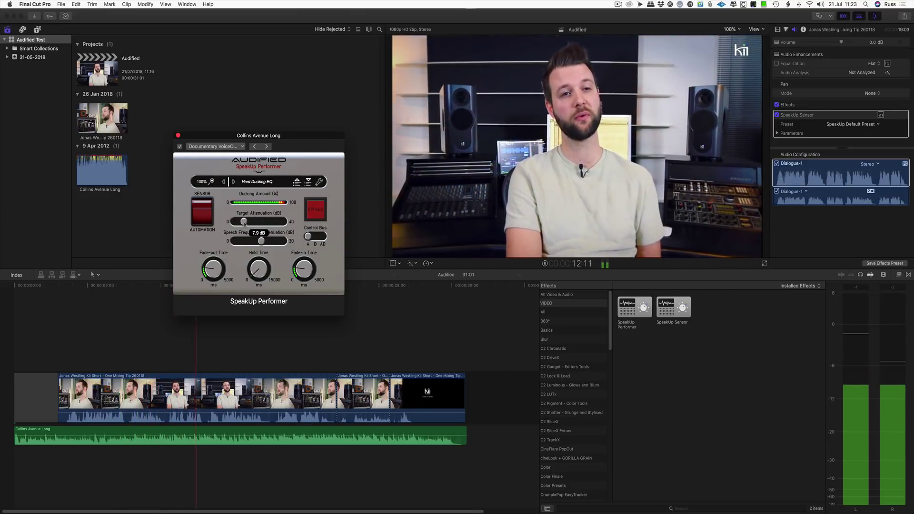
# Try Speech Frequencies Attenuation at 0.0 dB, and at a high setting with reduced Target Attenuation, during playback.
pyautogui.moveTo(262, 241)
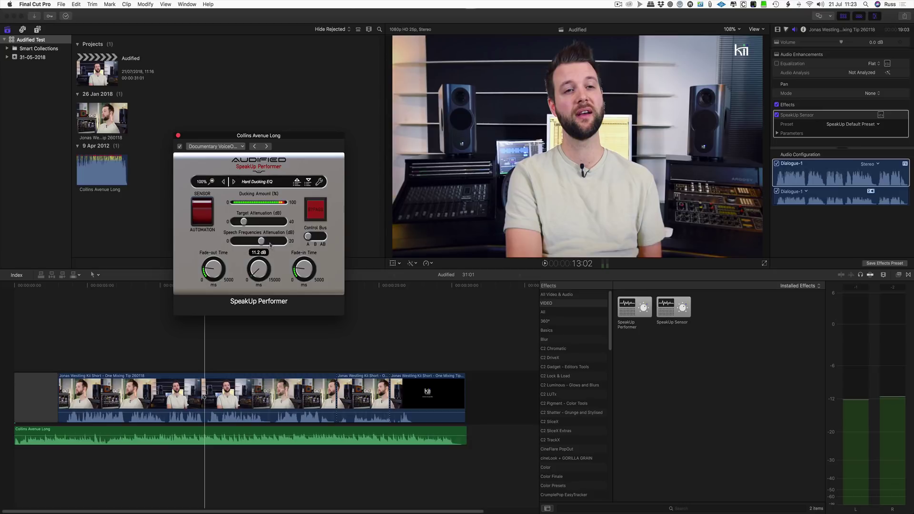
pyautogui.moveTo(263, 244); pyautogui.dragTo(234, 242)
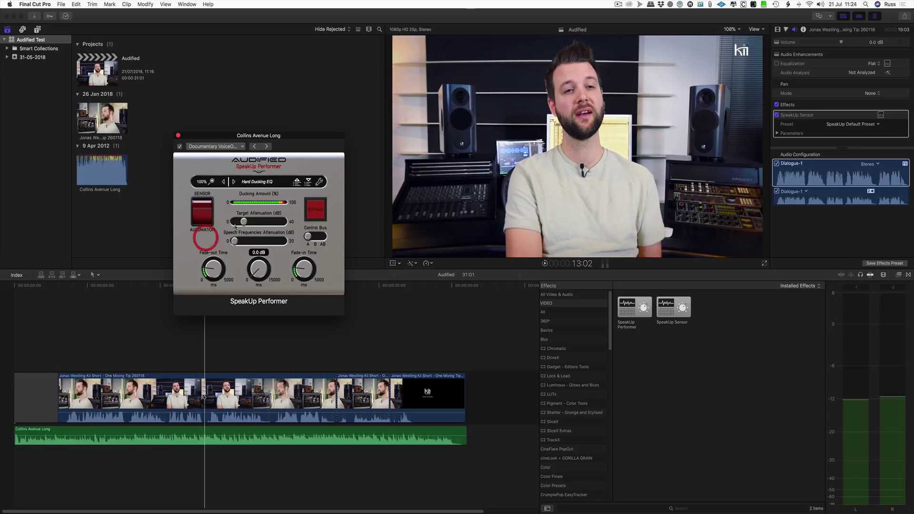
pyautogui.moveTo(243, 223)
pyautogui.press('space')
pyautogui.moveTo(235, 241); pyautogui.dragTo(238, 222)
pyautogui.press('space')
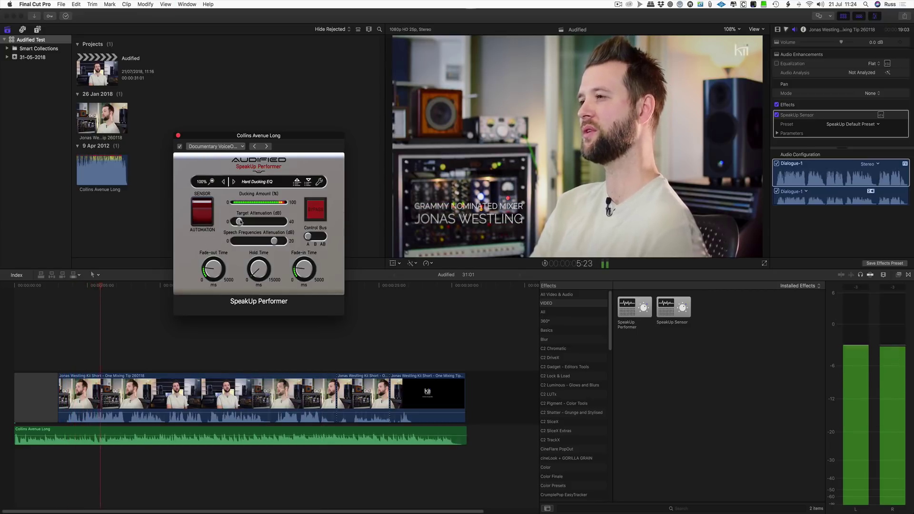
# Raise the Performer's Target Attenuation and bring Speech Frequencies Attenuation down to around the middle of its range during playback.
pyautogui.moveTo(241, 221)
pyautogui.mouseDown()
pyautogui.moveTo(267, 242)
pyautogui.moveTo(234, 241)
pyautogui.moveTo(259, 241)
pyautogui.moveTo(240, 222)
pyautogui.moveTo(249, 221)
pyautogui.mouseUp()
pyautogui.moveTo(274, 241)
pyautogui.press('space')
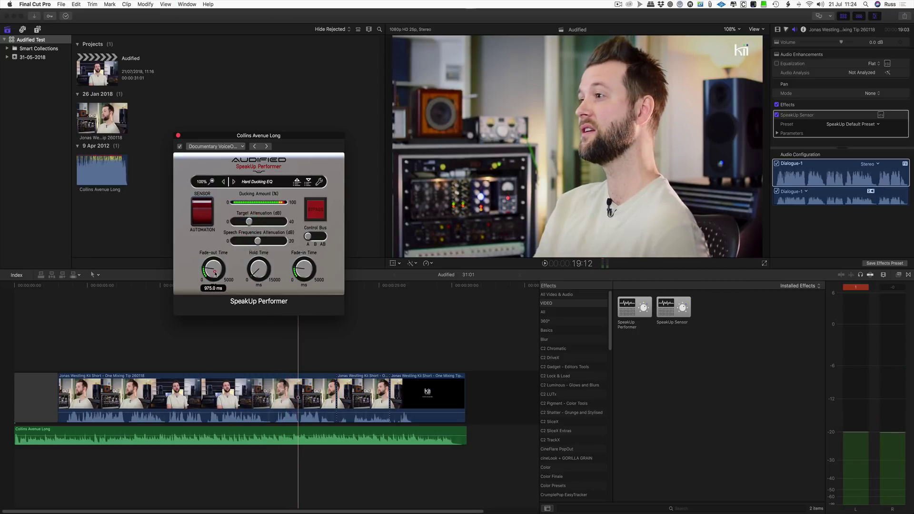
# Set the Performer's Fade-out and Fade-in Times to 0.0 ms and play across the start of the dialogue.
pyautogui.click(297, 327)
pyautogui.press('space')
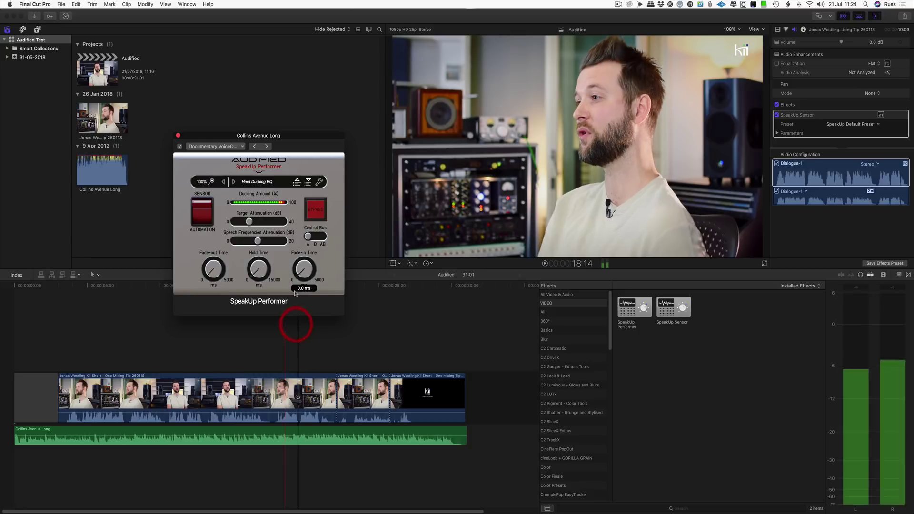
pyautogui.click(59, 326)
pyautogui.press('space')
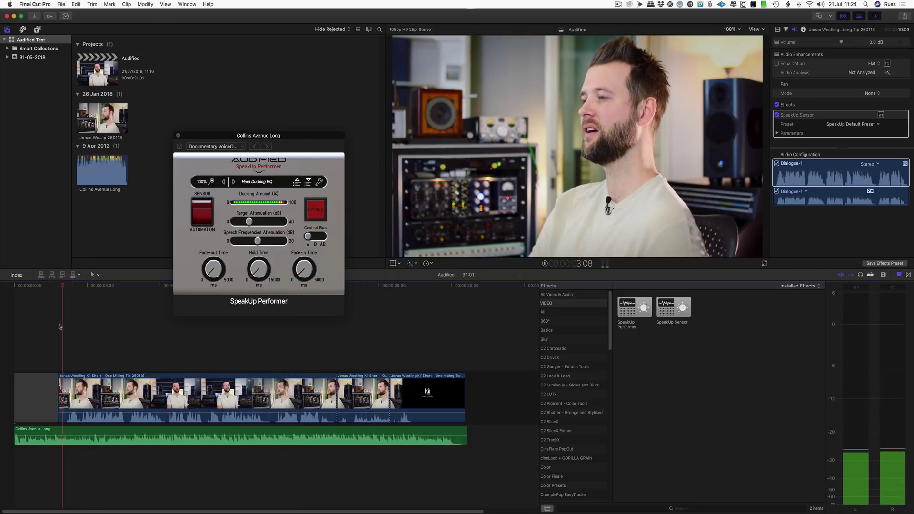
pyautogui.press('space')
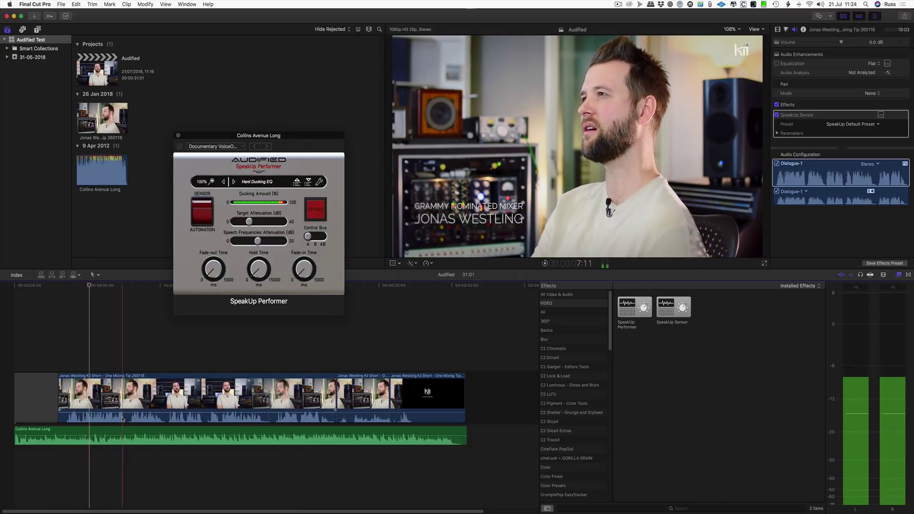
# Raise the Collins Avenue Long music clip's volume to -0.7 dB and play the project from near the start.
pyautogui.click(112, 433)
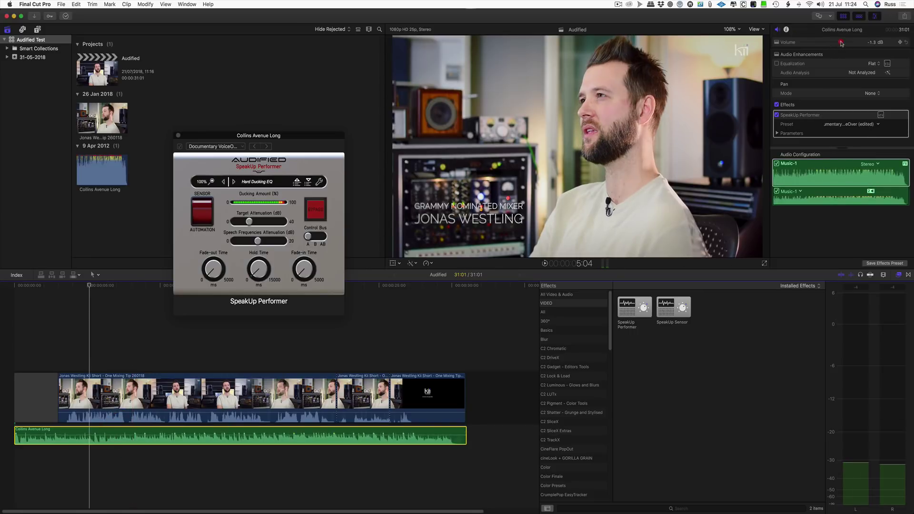
pyautogui.press('space')
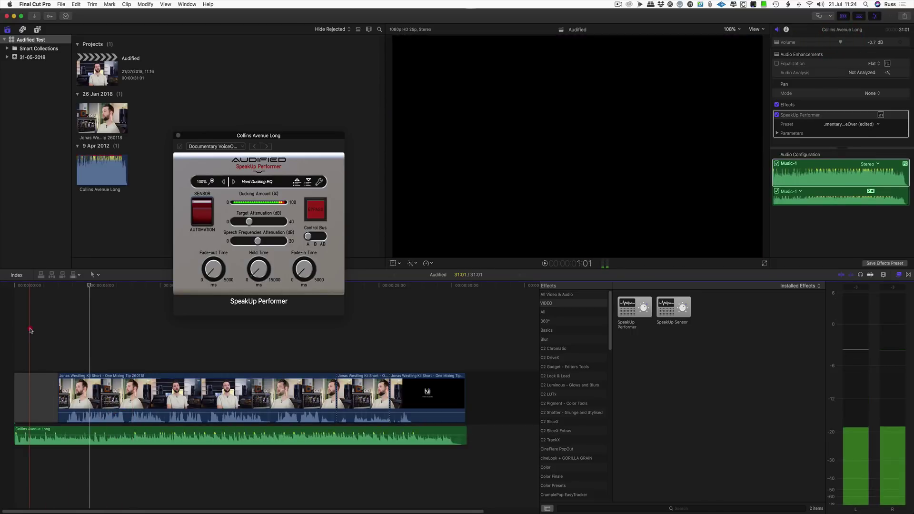
pyautogui.click(28, 325)
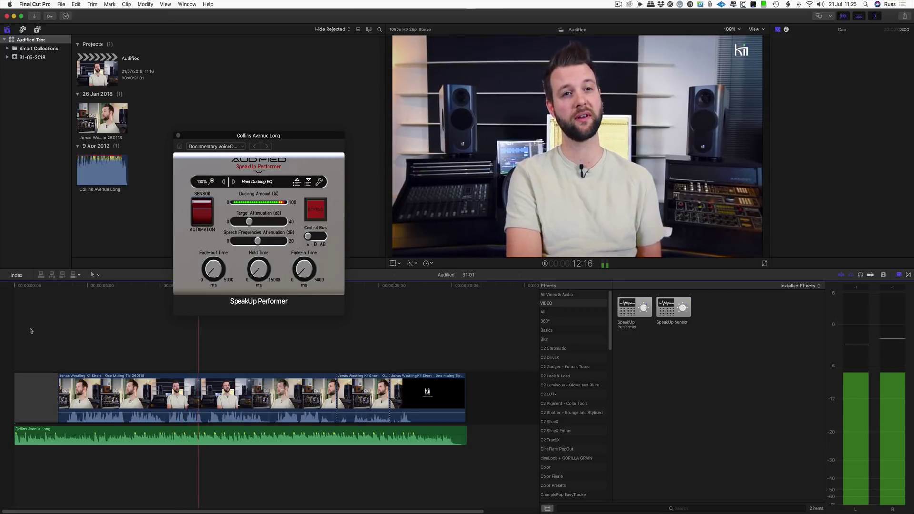
# Play the closing section to check how the music comes back after the dialogue ends.
pyautogui.click(386, 336)
pyautogui.press('space')
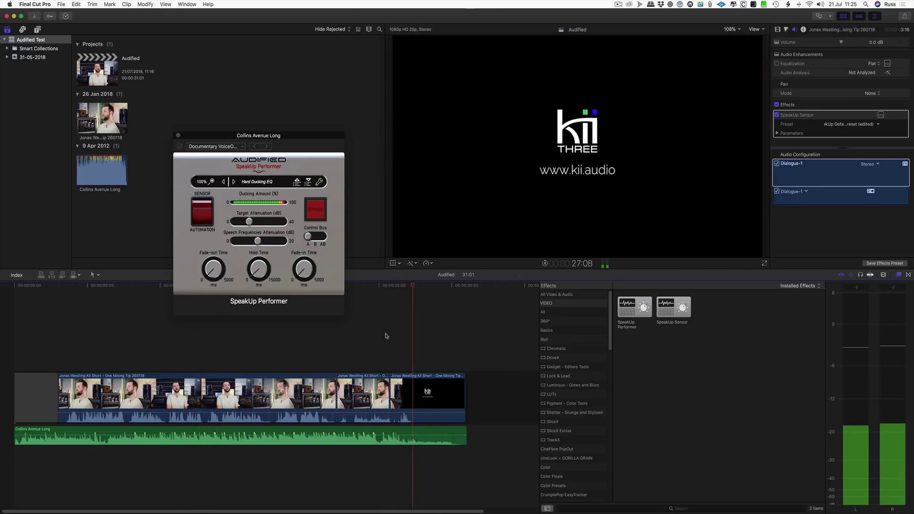
pyautogui.press('space')
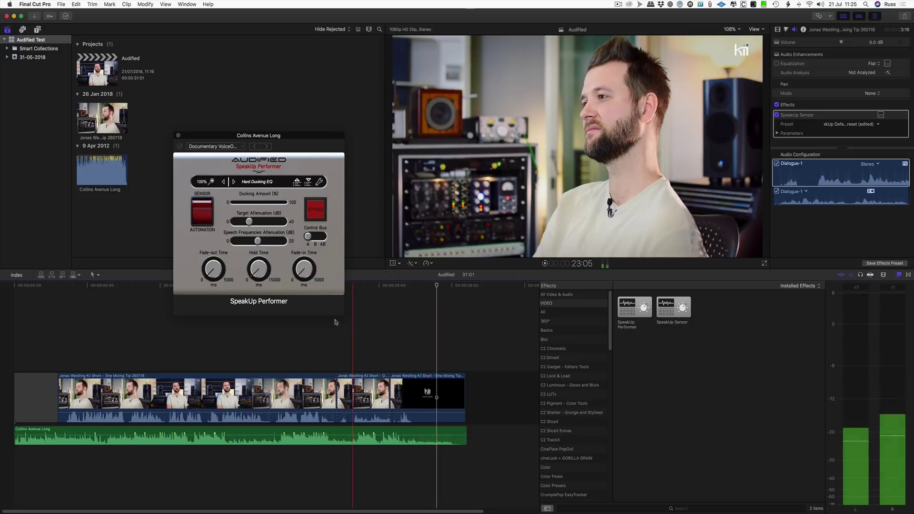
# Lengthen the Performer's Fade-out and Fade-in Times, set Hold Time to 1325 ms, and play the project from the start.
pyautogui.click(221, 252)
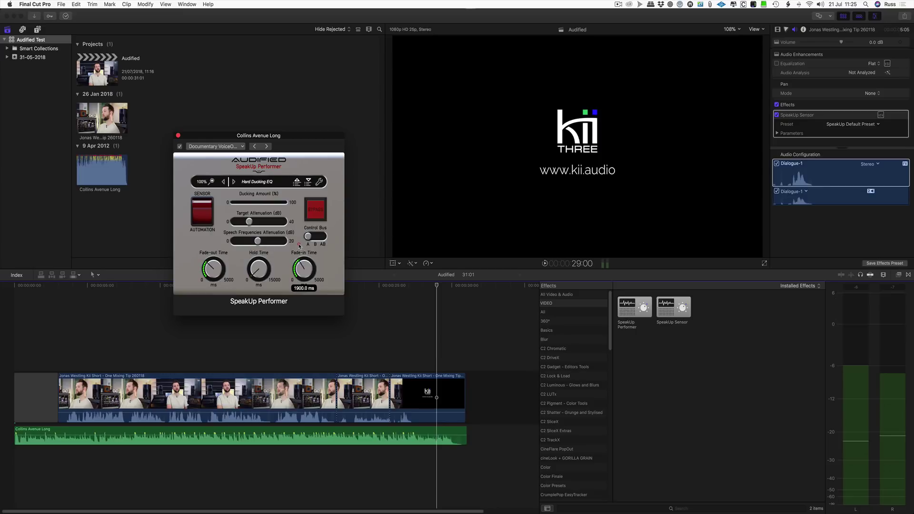
pyautogui.click(259, 257)
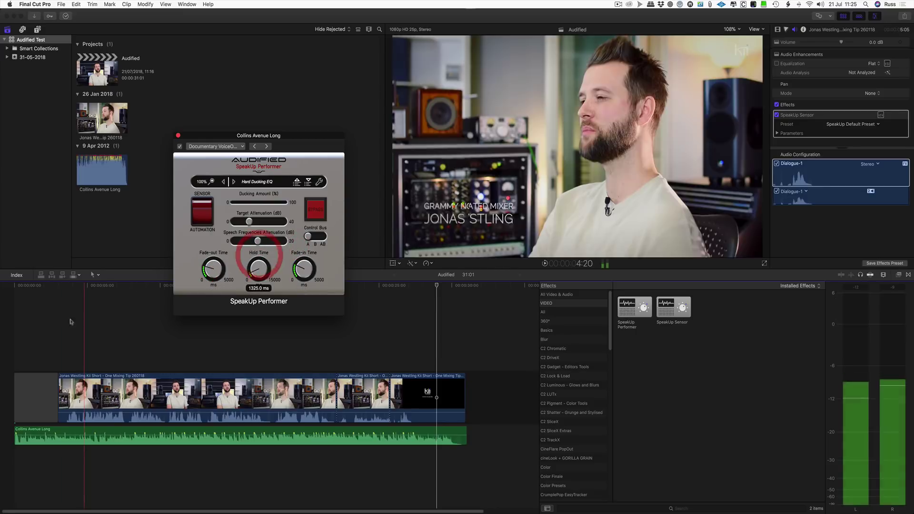
pyautogui.click(16, 298)
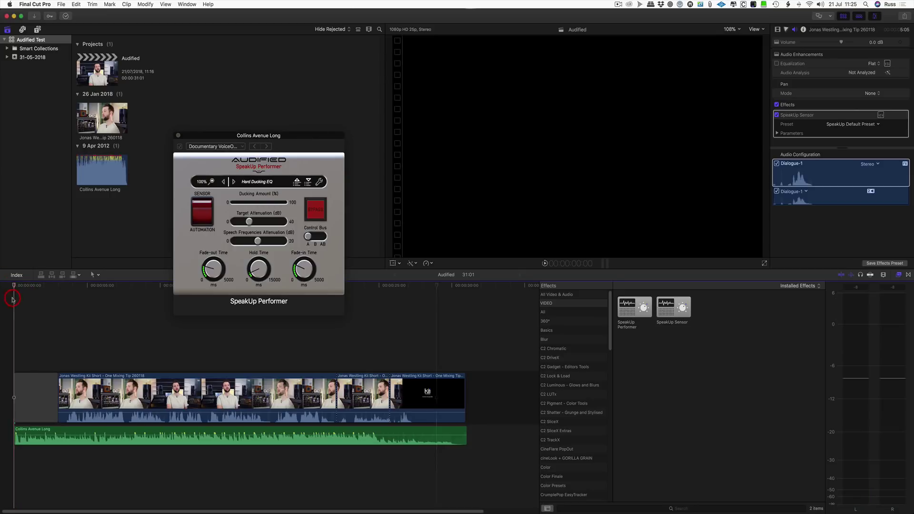
pyautogui.press('space')
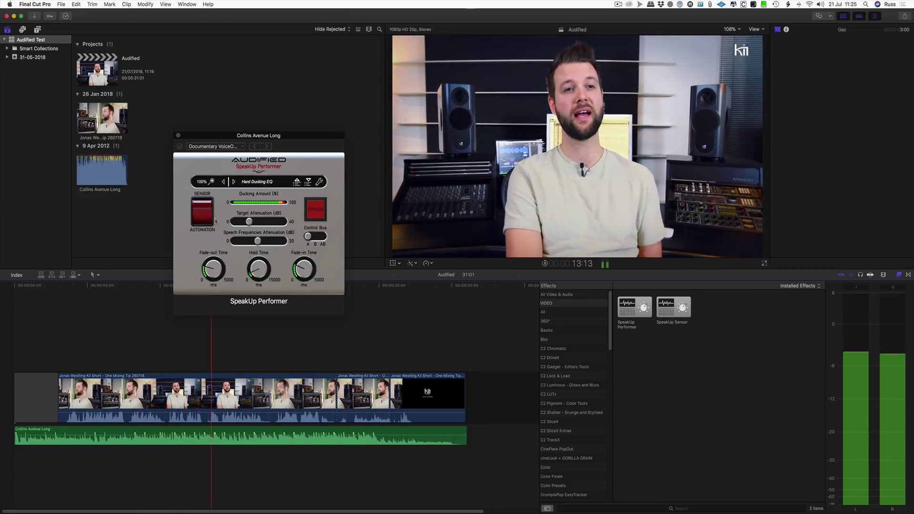
# Lower the Performer's Target Attenuation and open the SpeakUp Sensor controls on the first interview clip.
pyautogui.moveTo(248, 222); pyautogui.dragTo(244, 223)
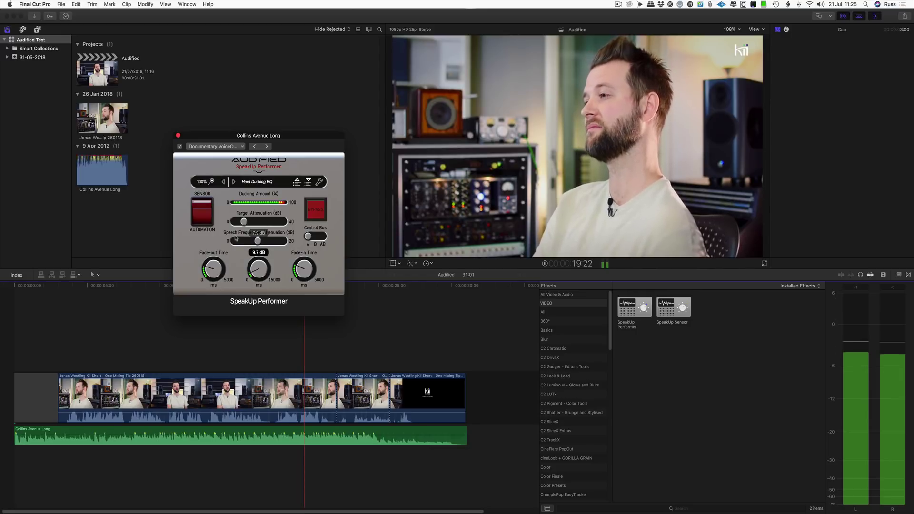
pyautogui.click(224, 394)
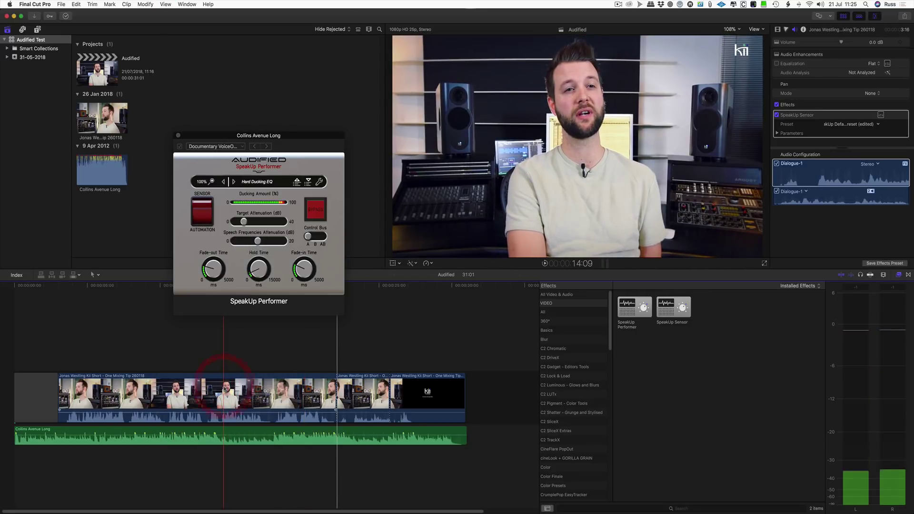
pyautogui.click(224, 391)
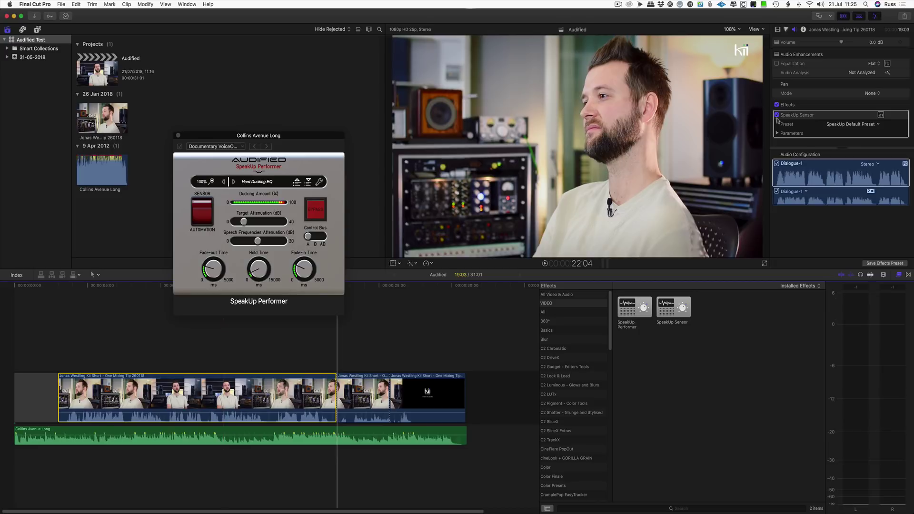
pyautogui.click(882, 116)
# Play the project from just before the dialogue starts to check how the Sensor triggers the ducking.
pyautogui.click(55, 301)
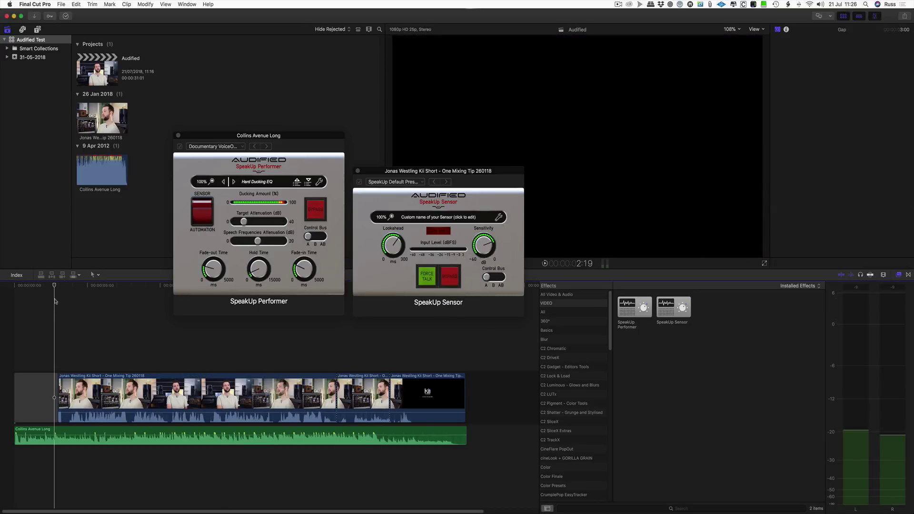
pyautogui.press('space')
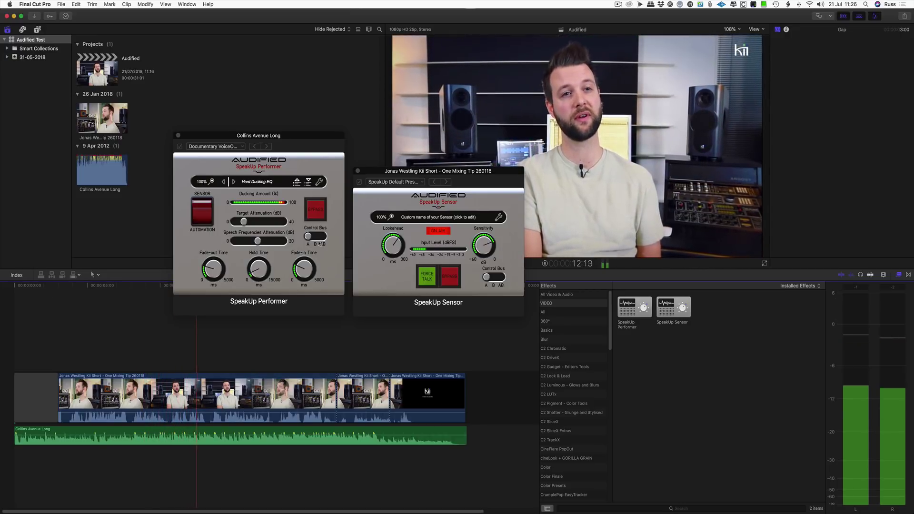
pyautogui.press('space')
# Set the Sensor's Lookahead to 0 ms and play the project from the start.
pyautogui.moveTo(393, 245); pyautogui.dragTo(374, 319)
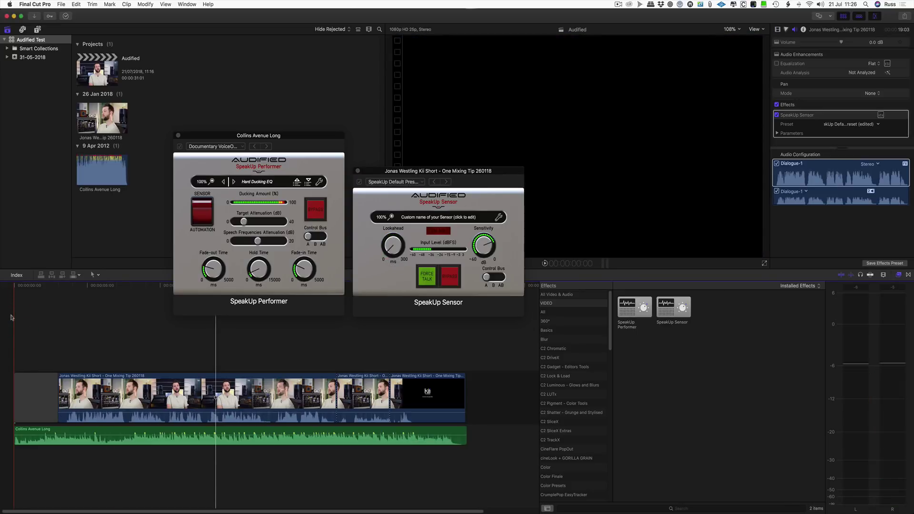
pyautogui.press('space')
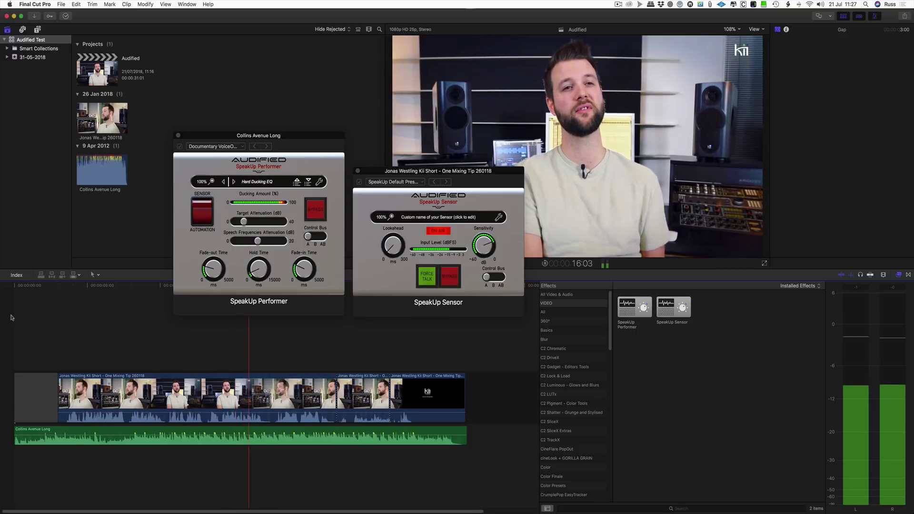
pyautogui.click(123, 390)
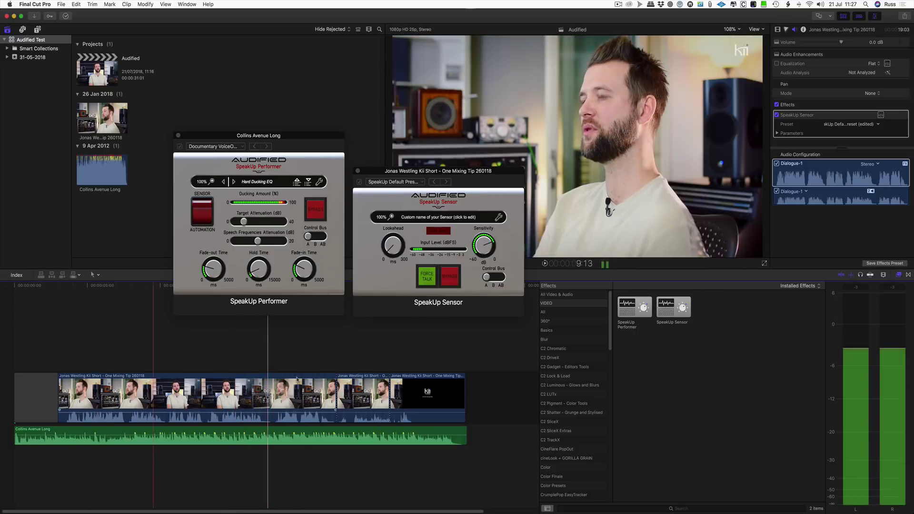
# Disable the second interview clip and play from about 17:12 to hear the music return in the gap.
pyautogui.click(339, 381)
pyautogui.press('v')
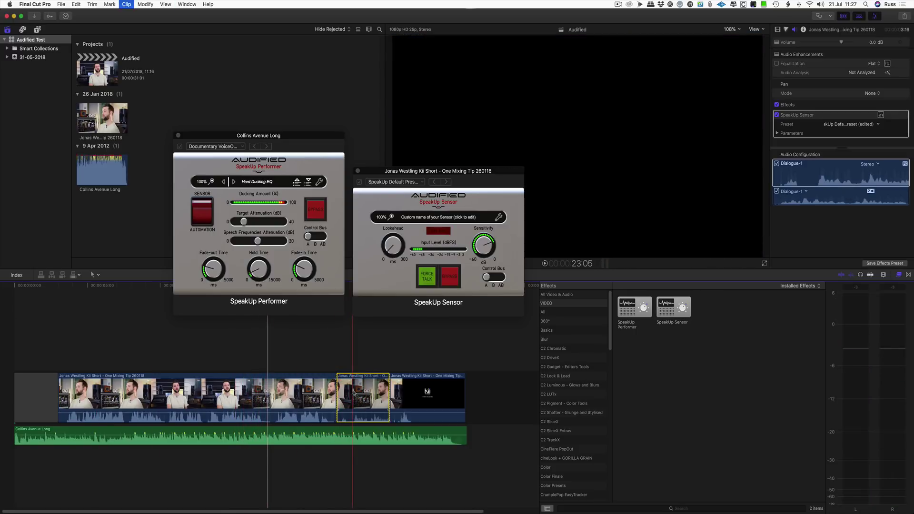
pyautogui.click(269, 365)
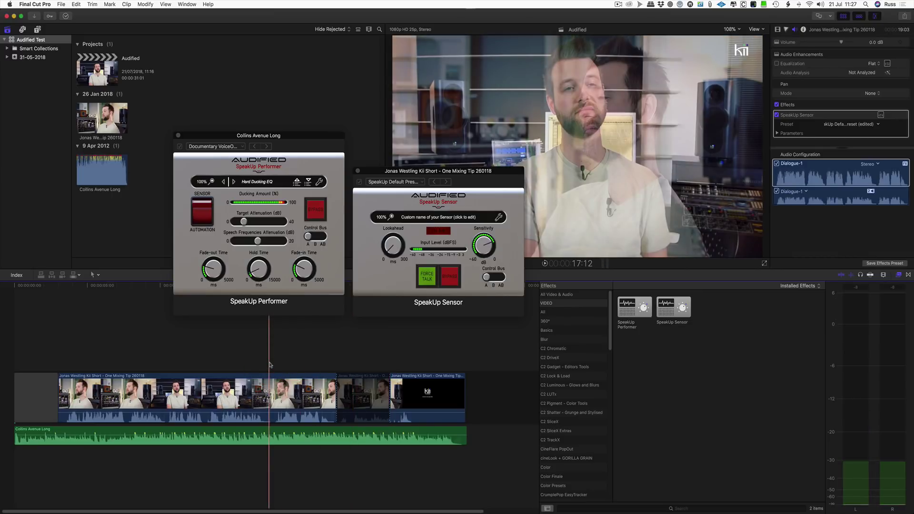
pyautogui.press('space')
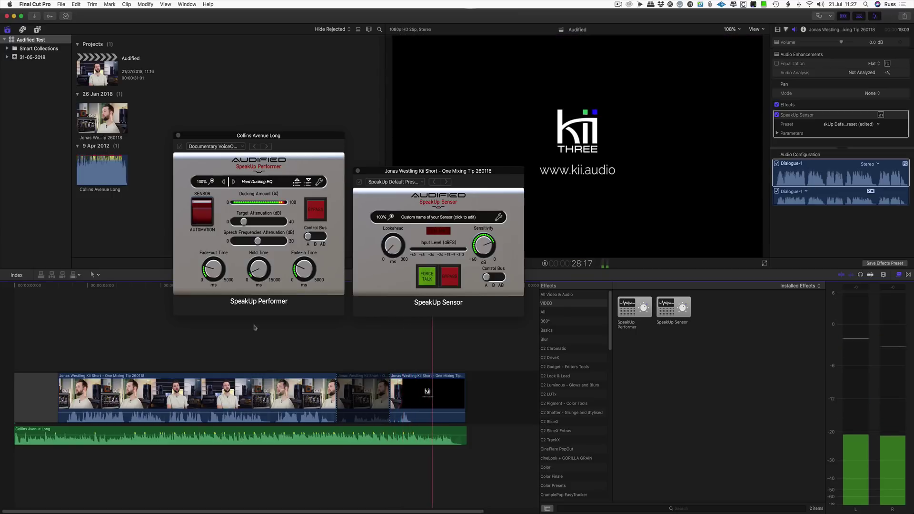
# Set the Performer's Fade-out Time to 475.0 ms and its Fade-in Time to 350.0 ms.
pyautogui.click(213, 279)
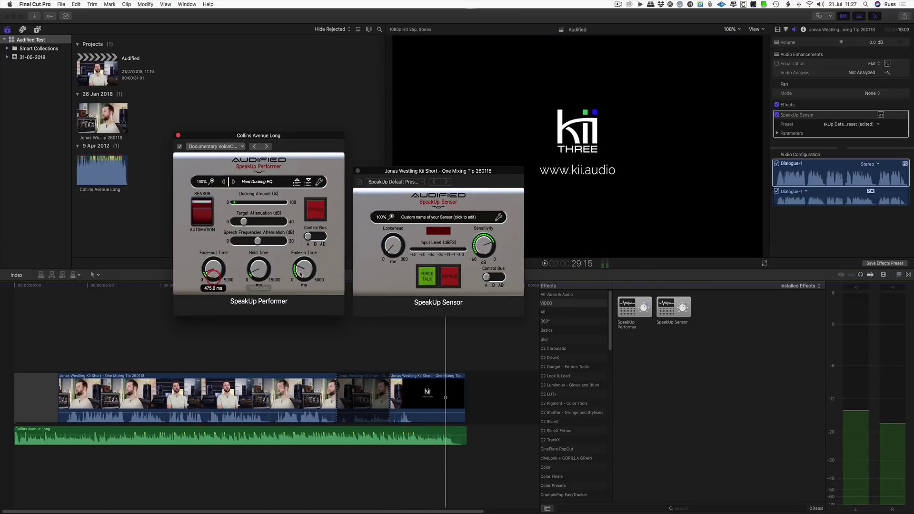
pyautogui.moveTo(301, 274); pyautogui.dragTo(460, 252)
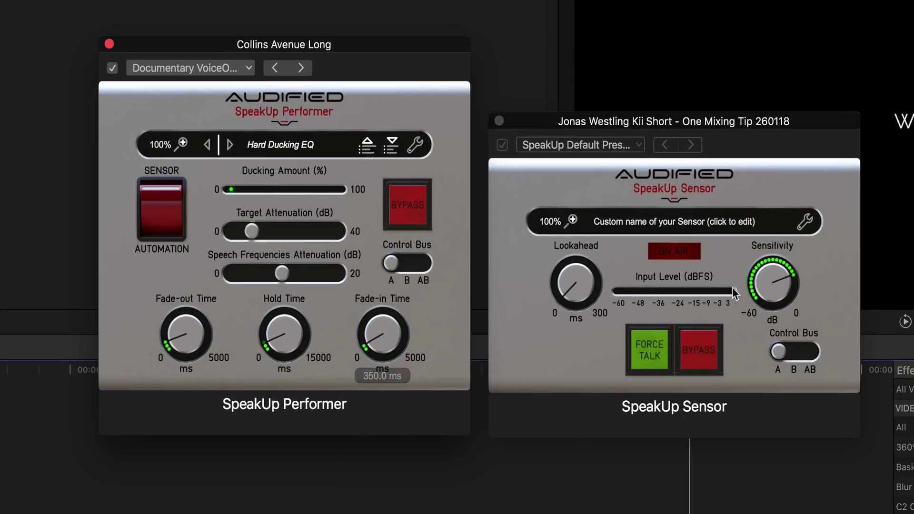
pyautogui.moveTo(772, 285)
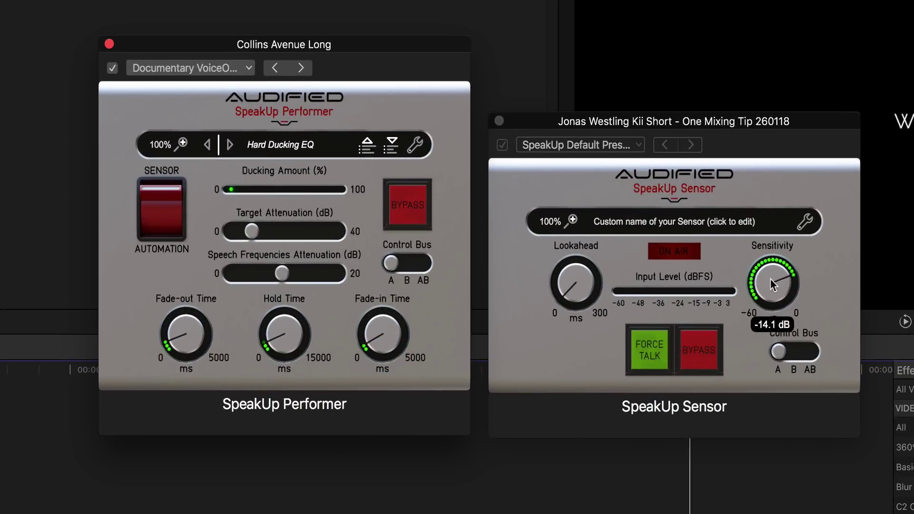